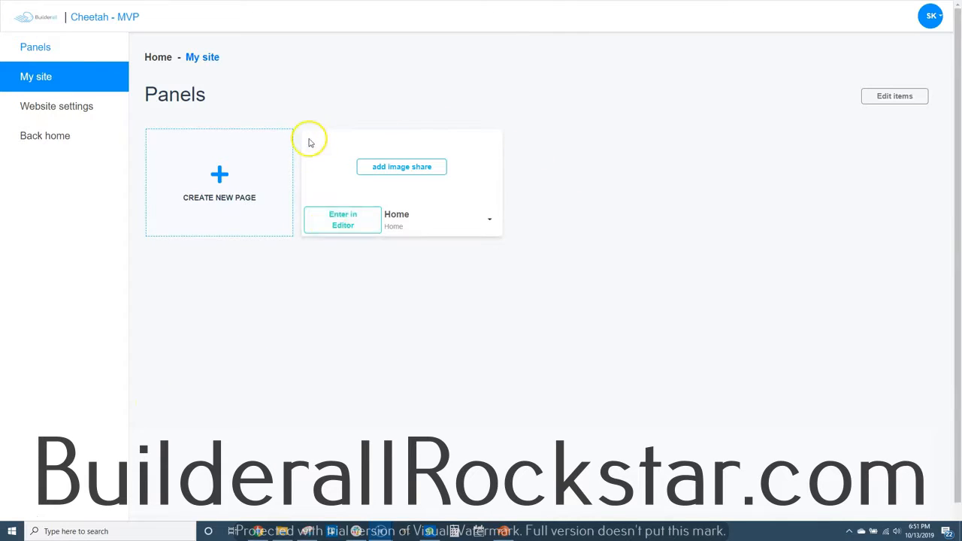
# - Open the Home page in the editor and add the orange header panel with the centred menu
pyautogui.click(344, 223)
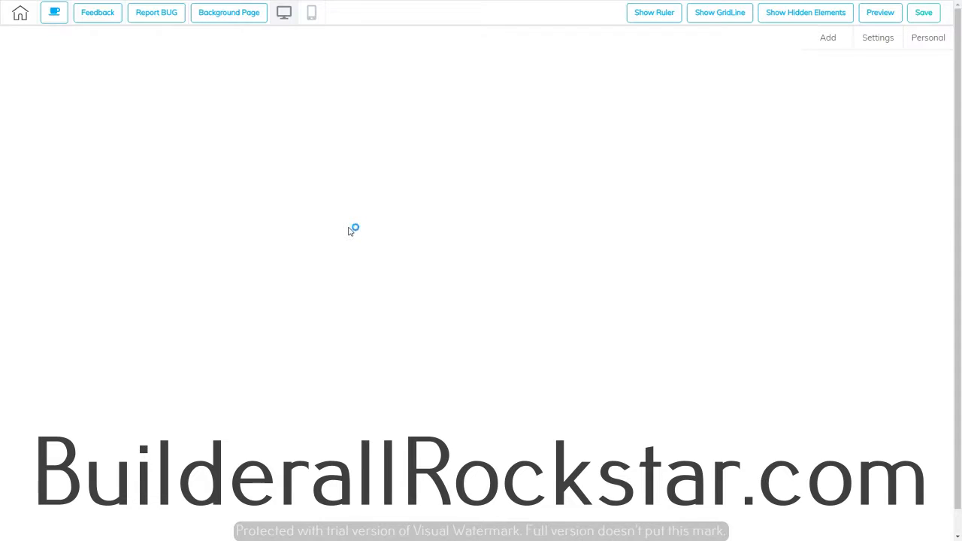
pyautogui.click(831, 38)
pyautogui.click(826, 60)
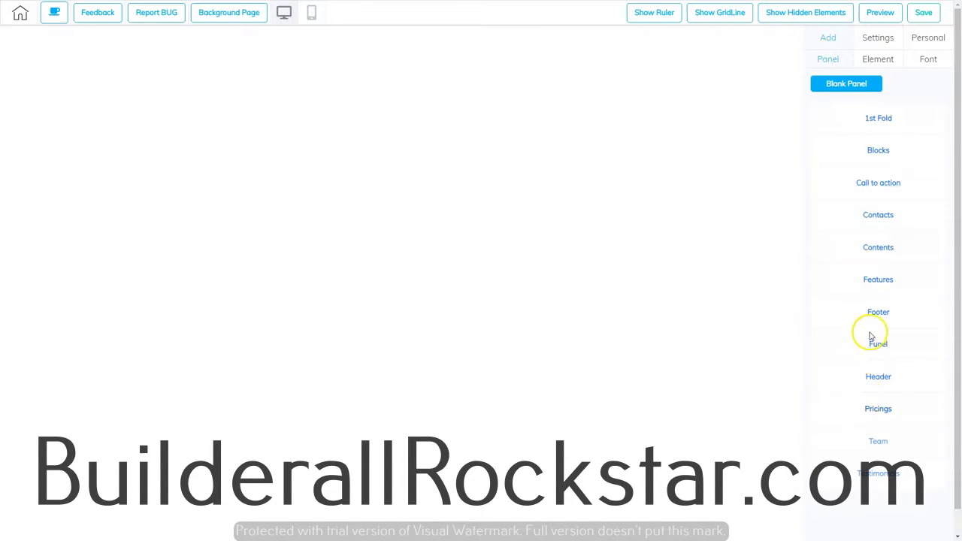
pyautogui.click(879, 378)
pyautogui.scroll(-3, 877, 353)
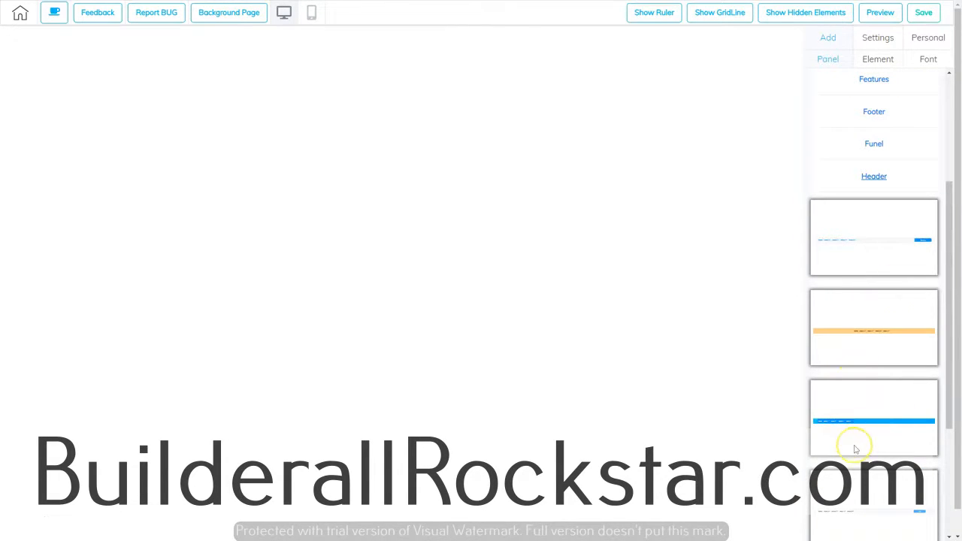
pyautogui.scroll(-2, 855, 449)
pyautogui.scroll(2, 854, 450)
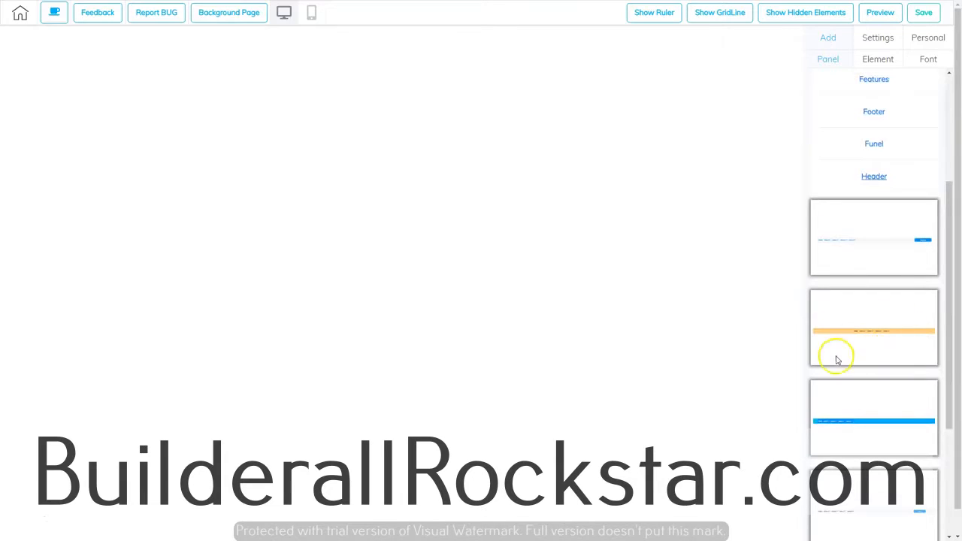
pyautogui.click(888, 337)
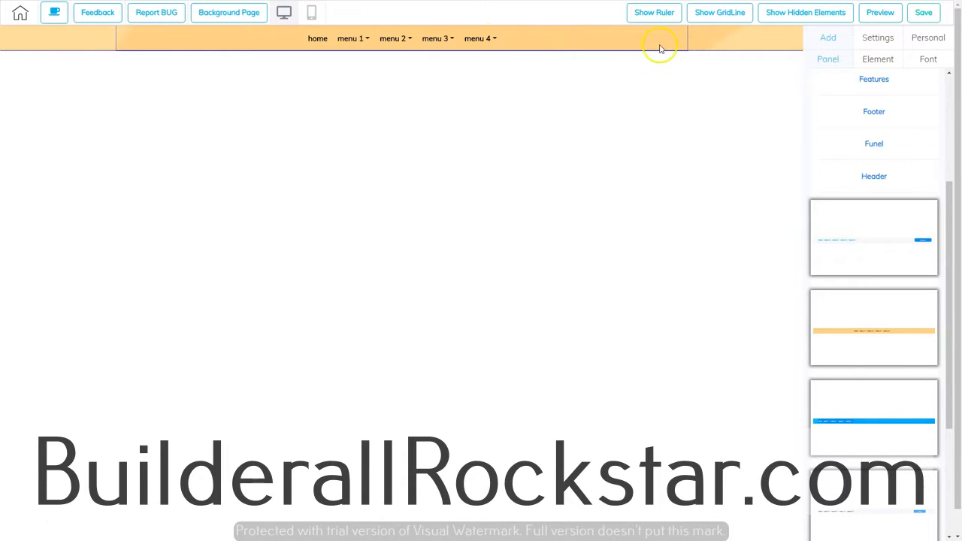
# - Examine the header panel's controls, its size, minimum size, background, border, radius and shadow settings, and its advanced options
pyautogui.click(699, 43)
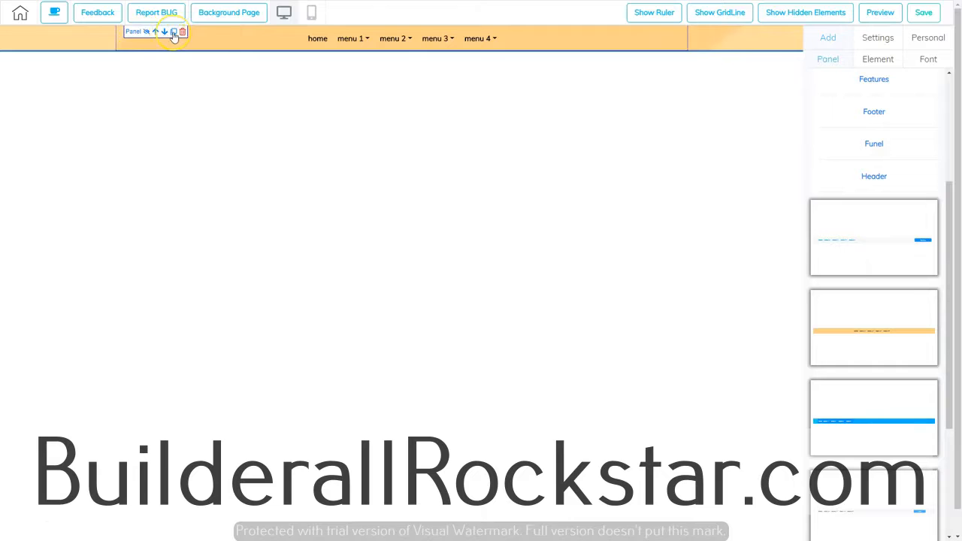
pyautogui.click(618, 40)
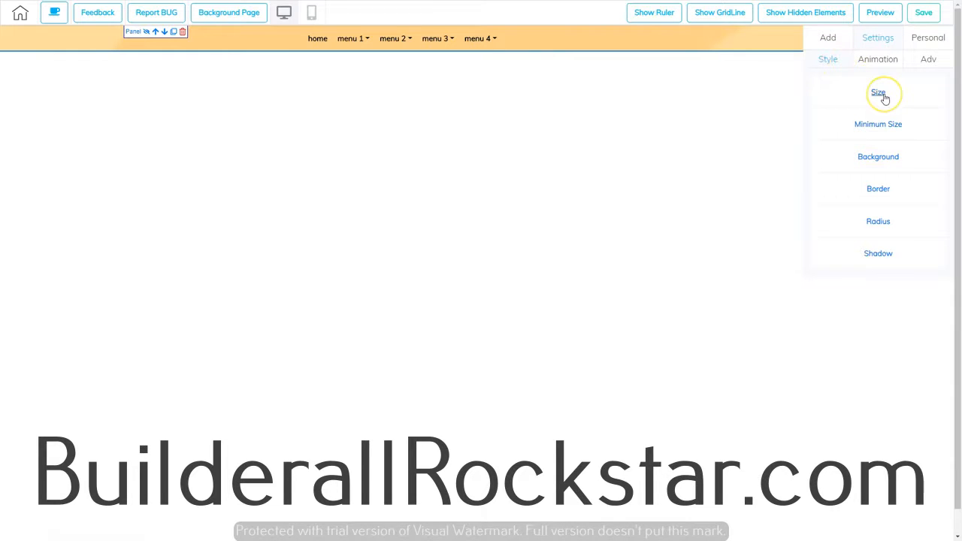
pyautogui.click(883, 96)
pyautogui.click(880, 128)
pyautogui.click(882, 154)
pyautogui.click(875, 194)
pyautogui.click(874, 223)
pyautogui.click(876, 255)
pyautogui.click(928, 60)
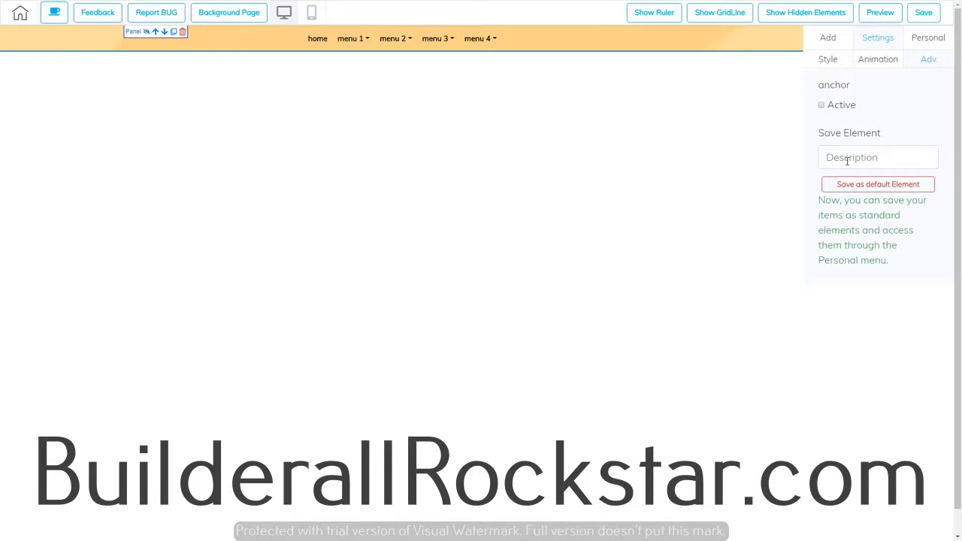
pyautogui.click(711, 43)
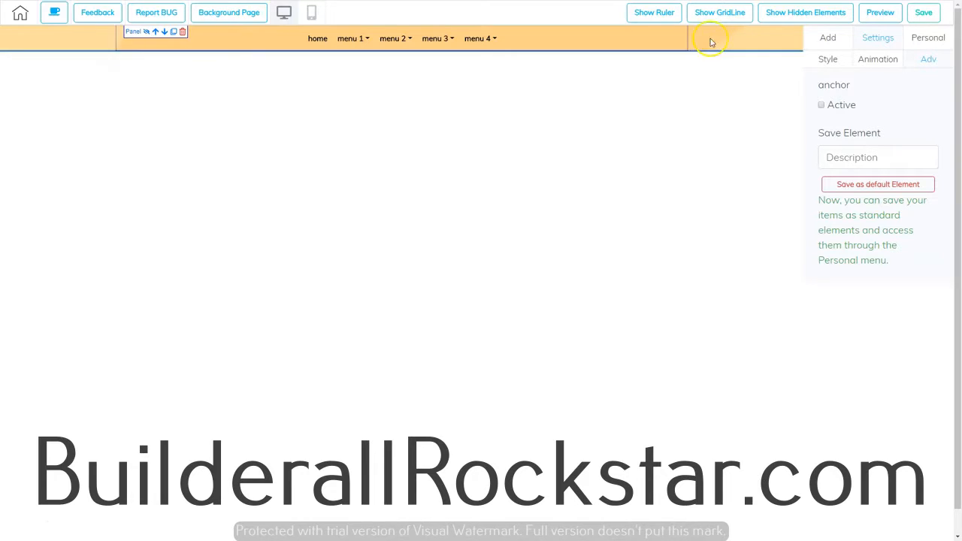
# - Add the "Aliquam lobortis" contents panel with a heading and paragraph text below the header
pyautogui.click(828, 37)
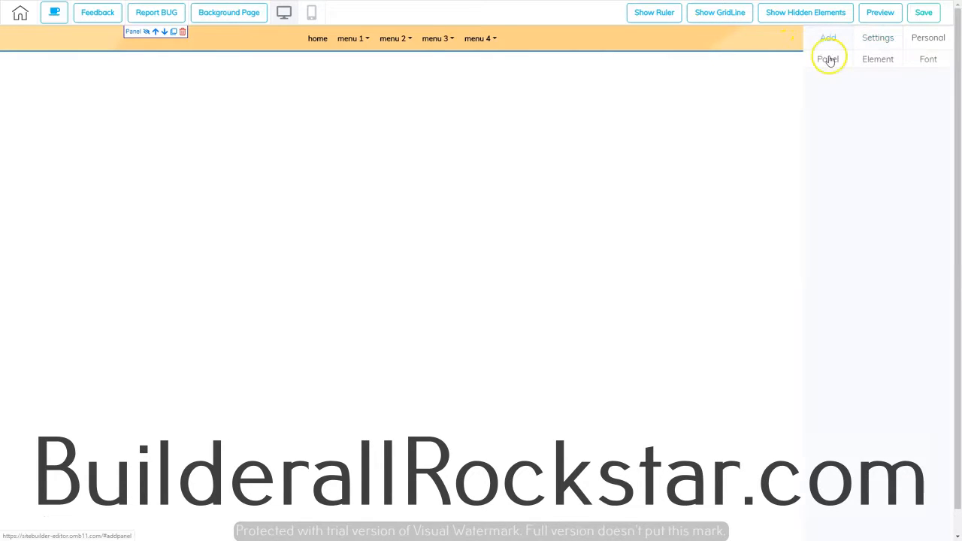
pyautogui.click(829, 60)
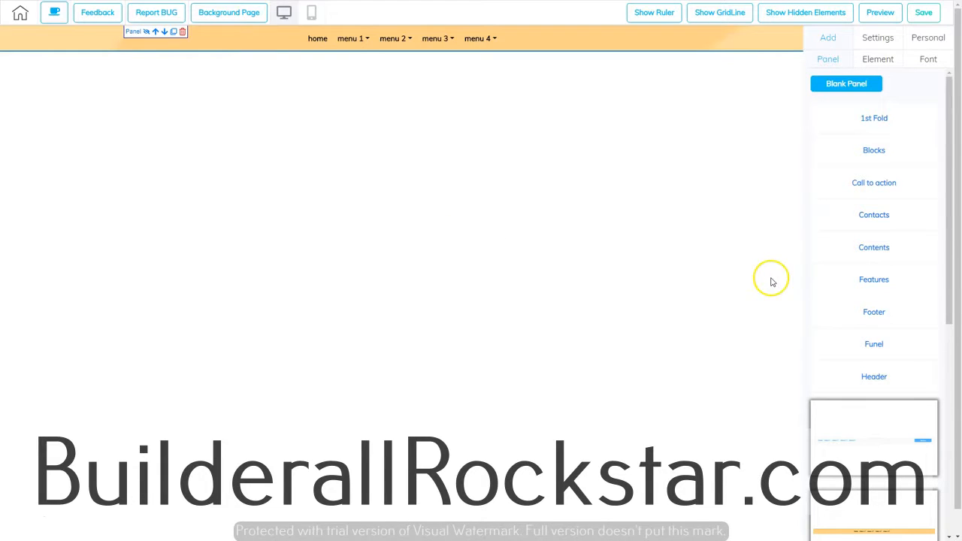
pyautogui.click(876, 247)
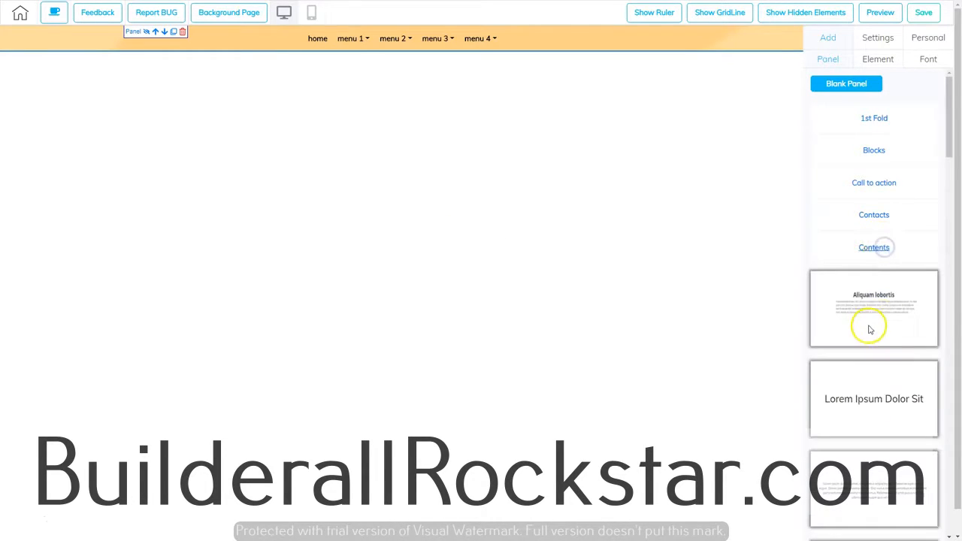
pyautogui.click(884, 320)
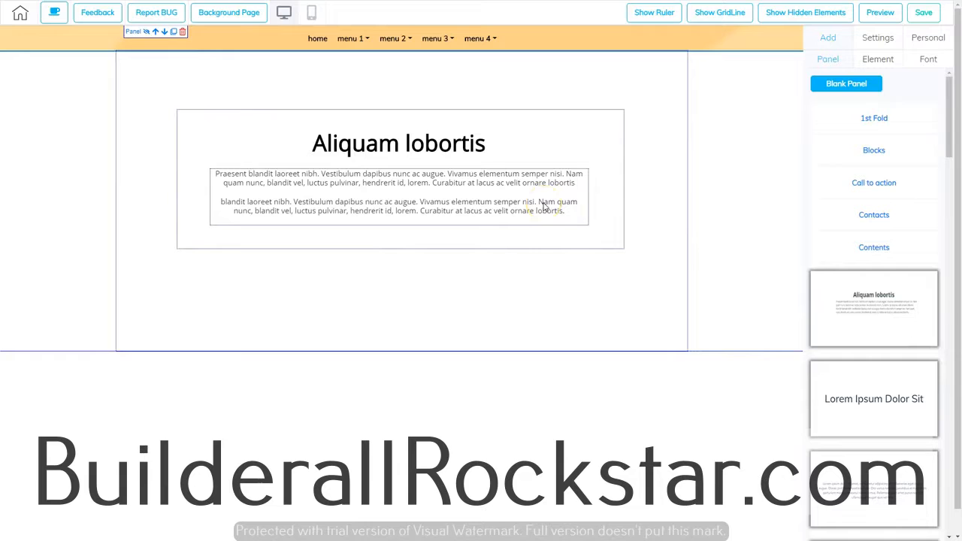
# - Add the white footer panel with a menu and a blue BUY NOW button below the contents panel
pyautogui.click(828, 39)
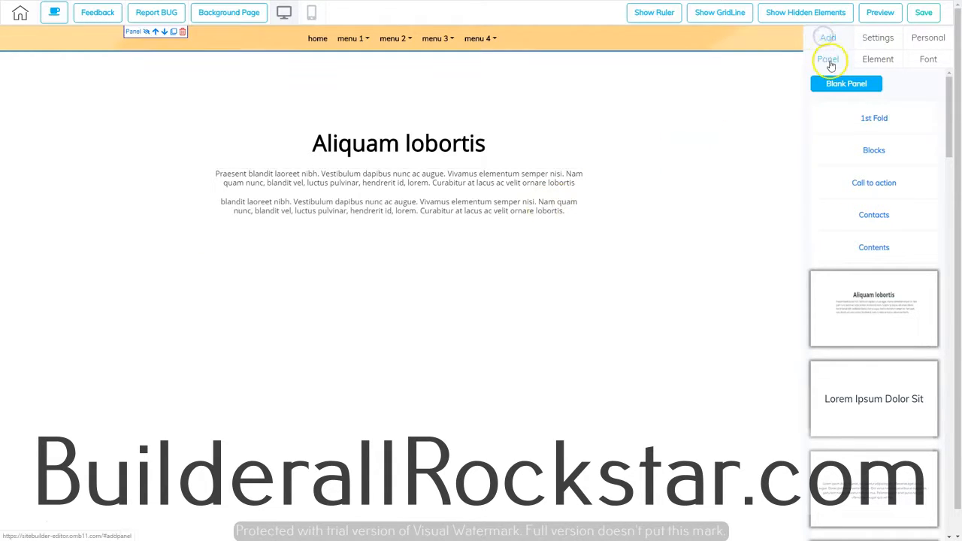
pyautogui.click(872, 248)
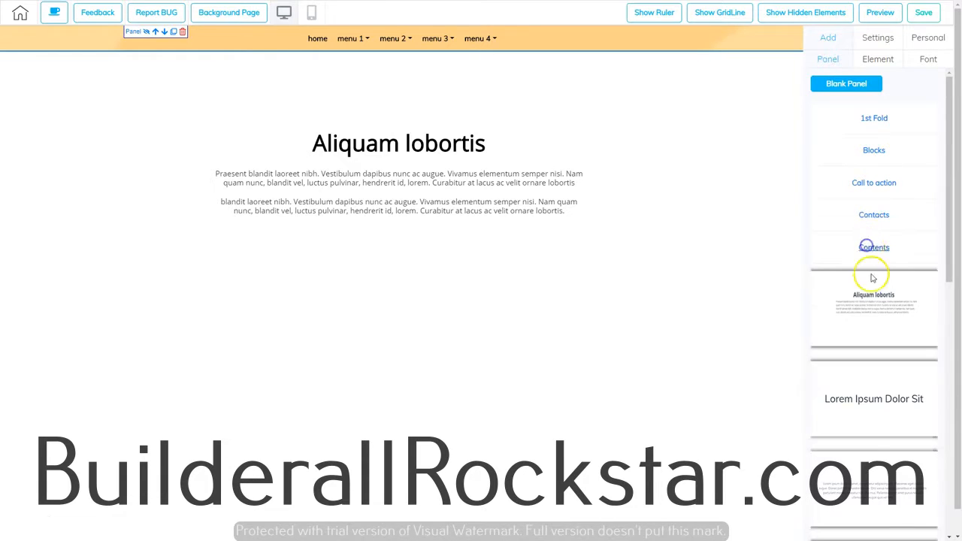
pyautogui.click(879, 312)
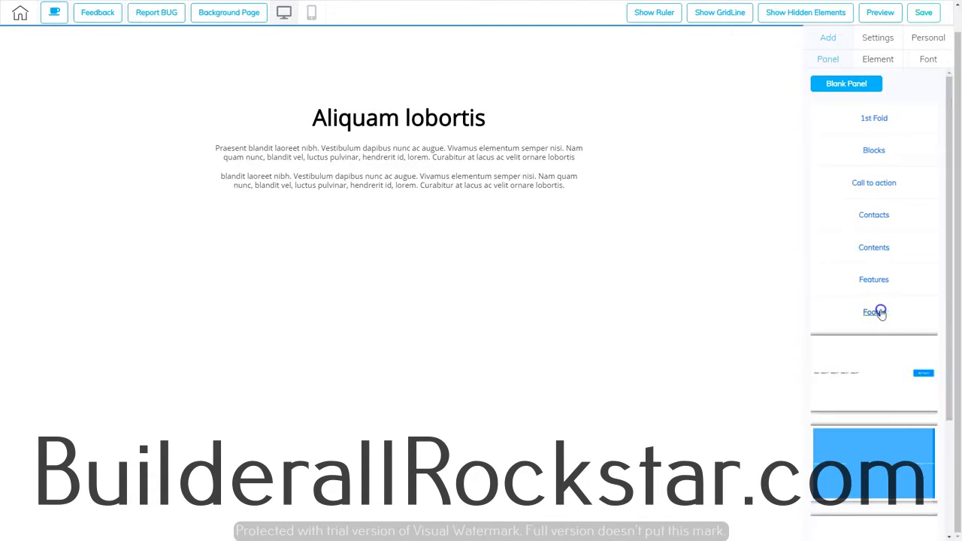
pyautogui.scroll(-2, 882, 331)
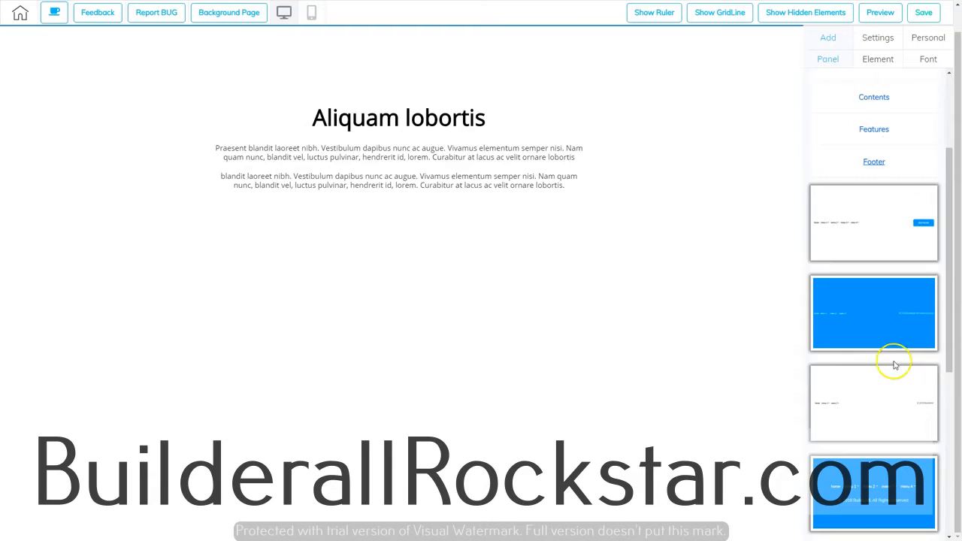
pyautogui.scroll(-5, 892, 360)
pyautogui.scroll(4, 895, 365)
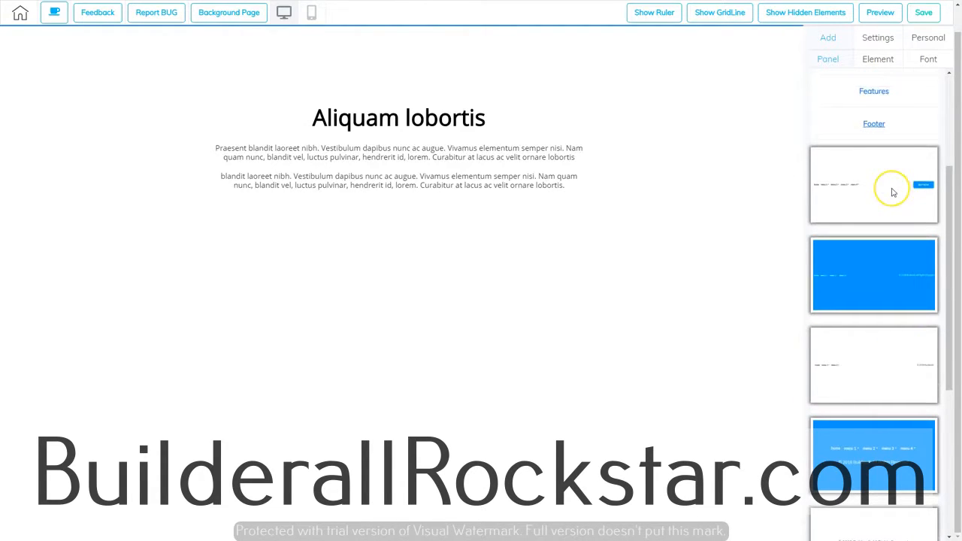
pyautogui.click(893, 193)
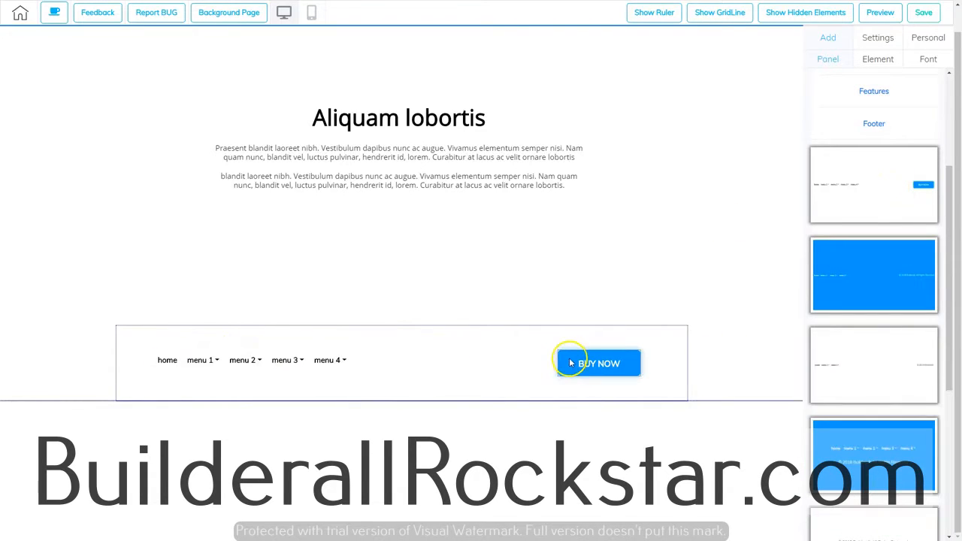
pyautogui.scroll(1, 734, 307)
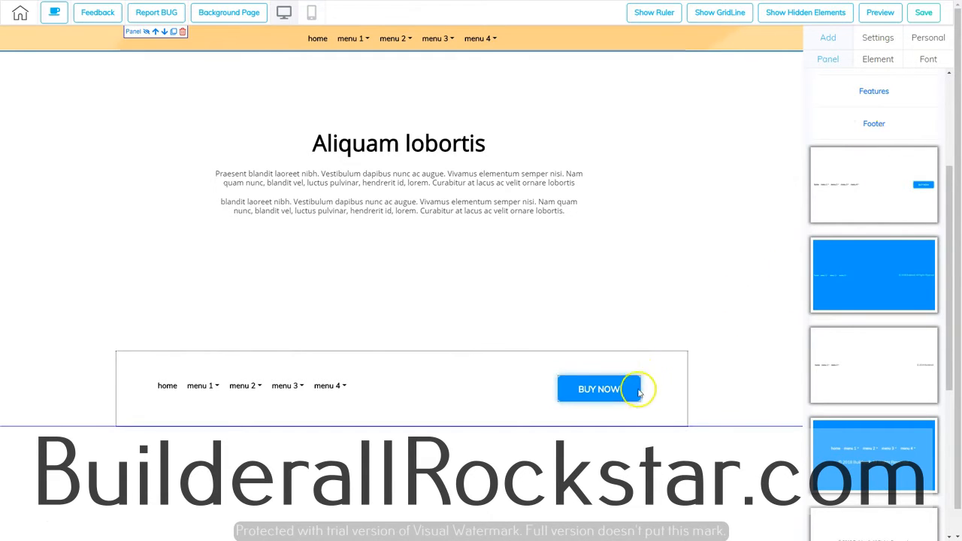
# - Examine the footer panel's controls, its background, border, radius and shadow settings, and its advanced options
pyautogui.click(700, 398)
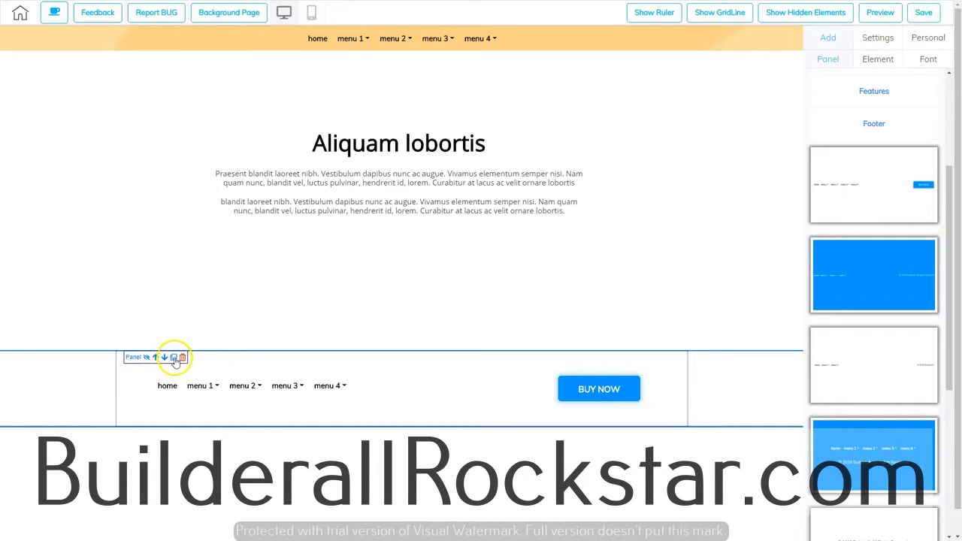
pyautogui.click(472, 402)
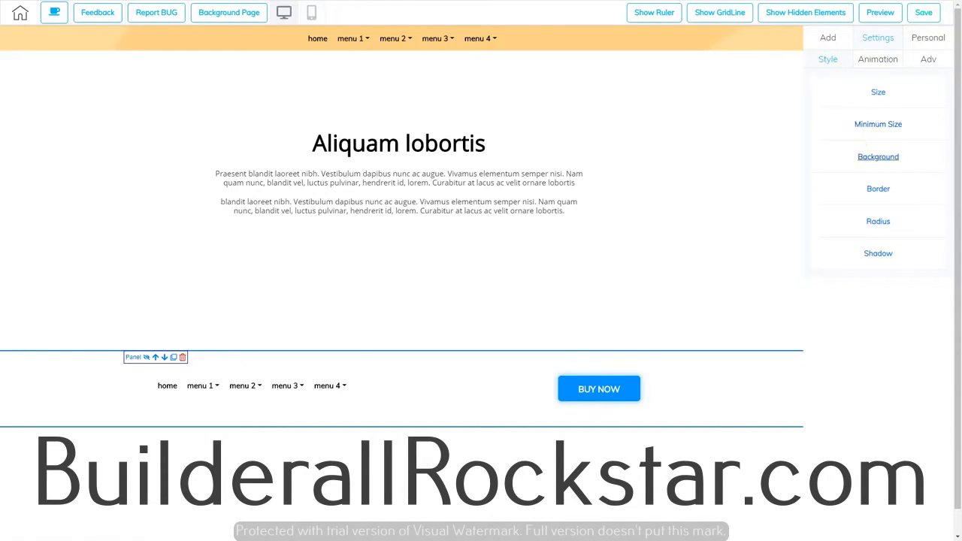
pyautogui.click(879, 159)
pyautogui.click(878, 190)
pyautogui.click(876, 223)
pyautogui.click(875, 256)
pyautogui.click(928, 59)
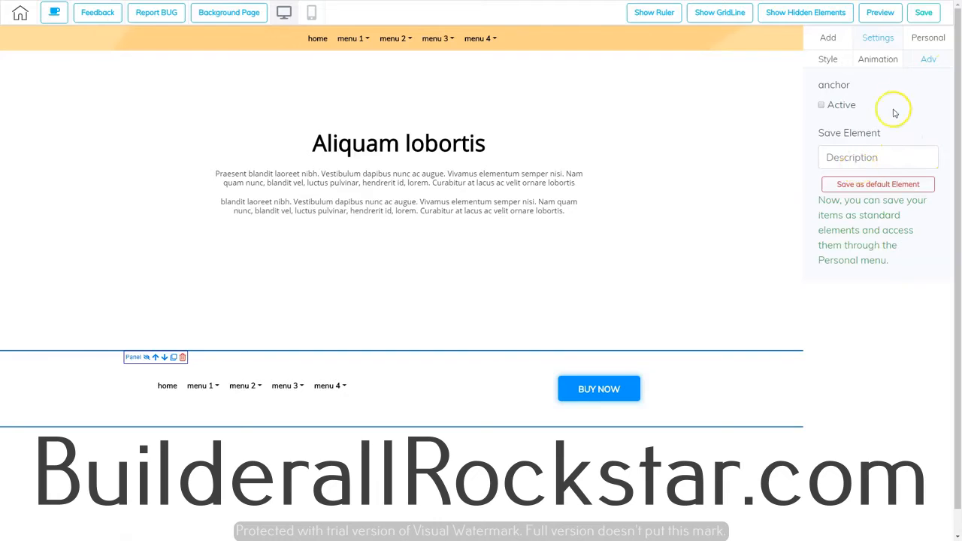
# - Check the personal collection for saved panels
pyautogui.click(926, 37)
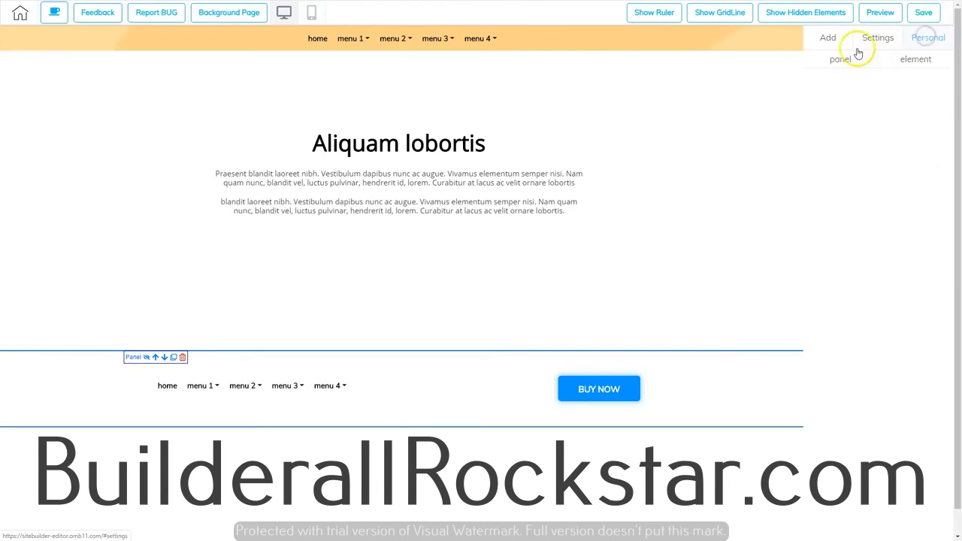
pyautogui.click(842, 59)
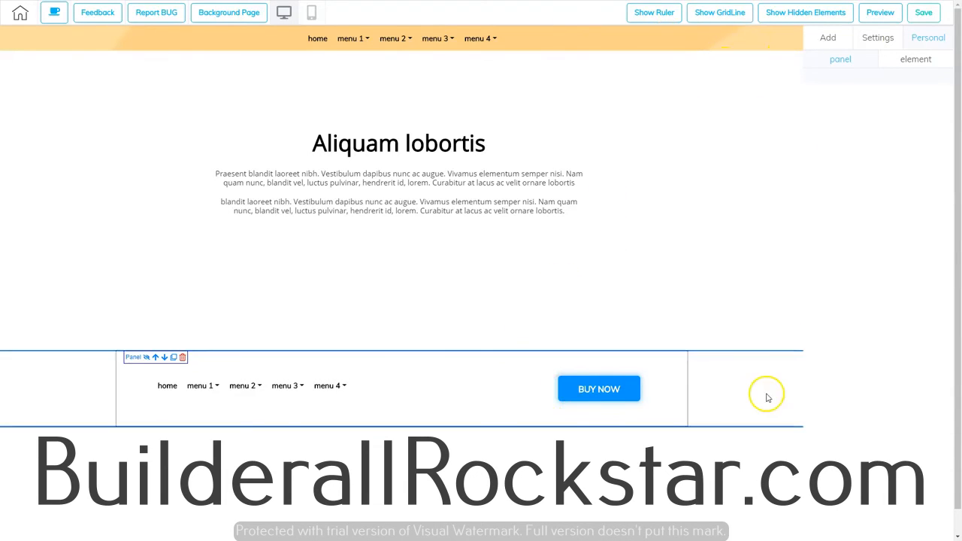
pyautogui.click(853, 62)
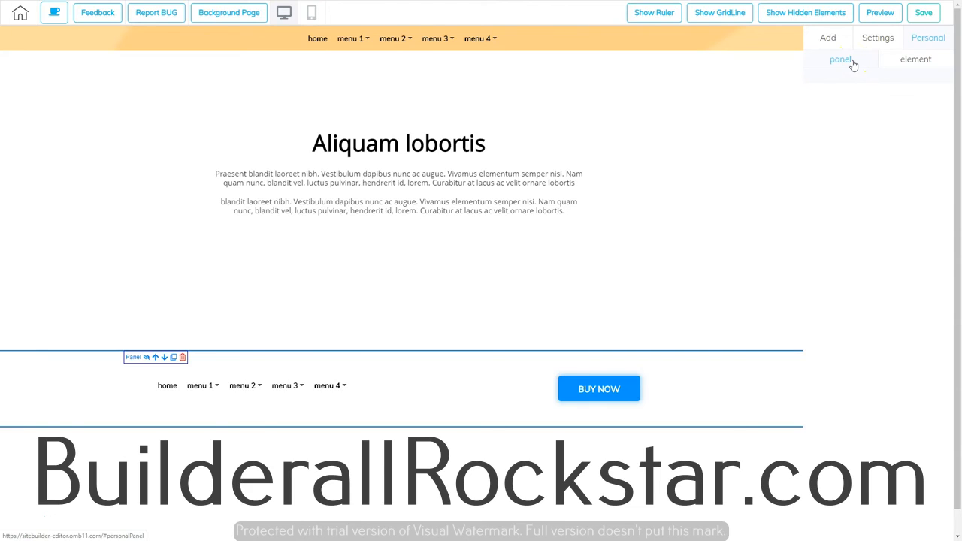
pyautogui.click(781, 130)
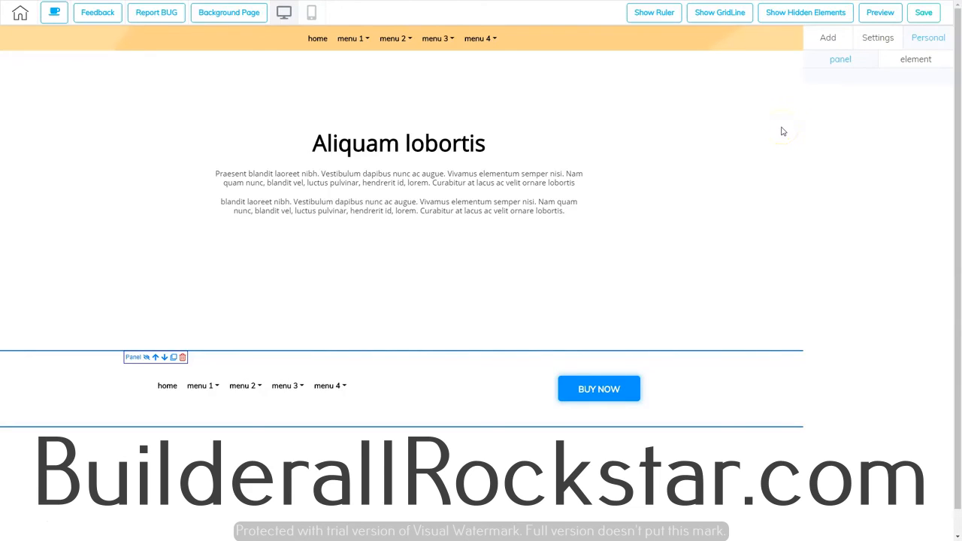